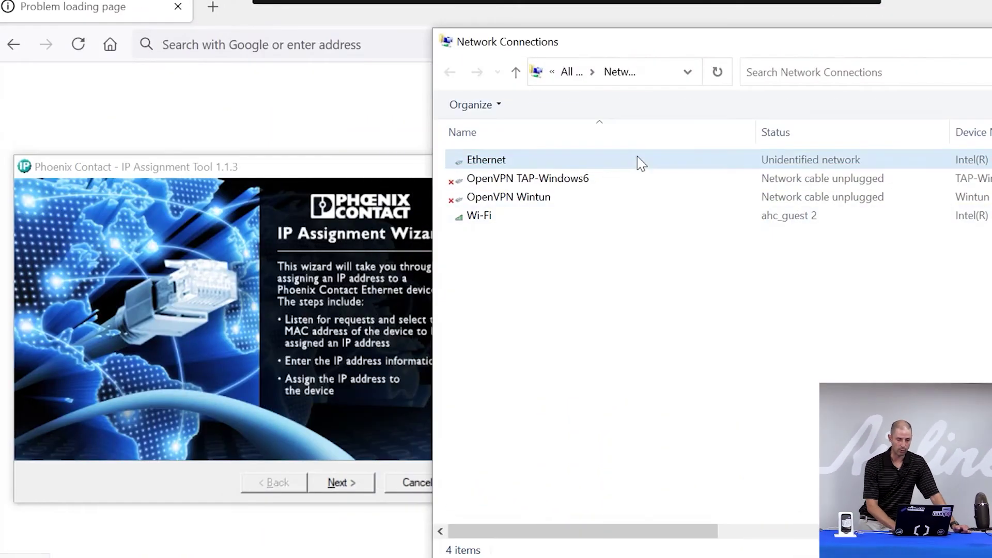
{"action": "double_click", "coordinate": [641, 162]}
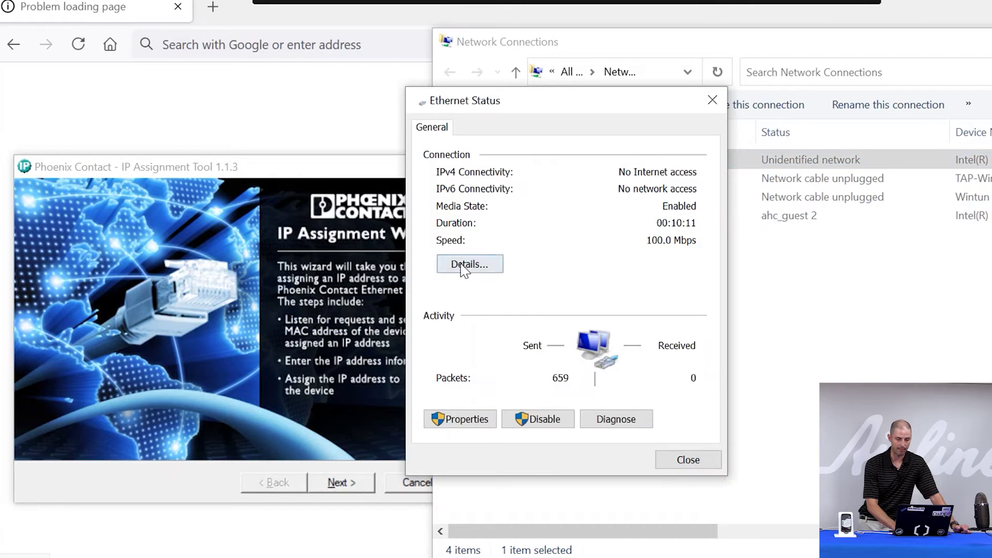
{"action": "left_click", "coordinate": [464, 265]}
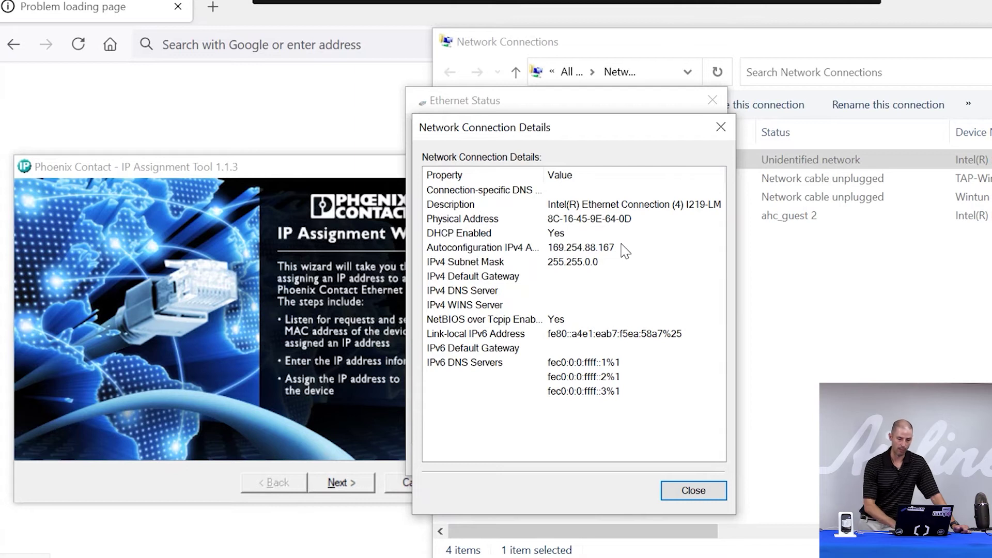
{"action": "left_click", "coordinate": [721, 124]}
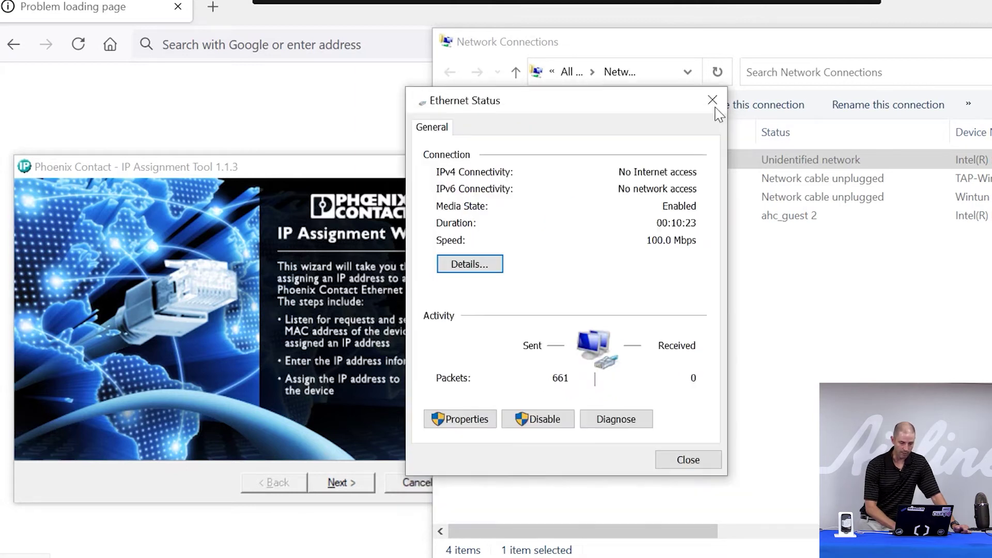
{"action": "left_click", "coordinate": [713, 100]}
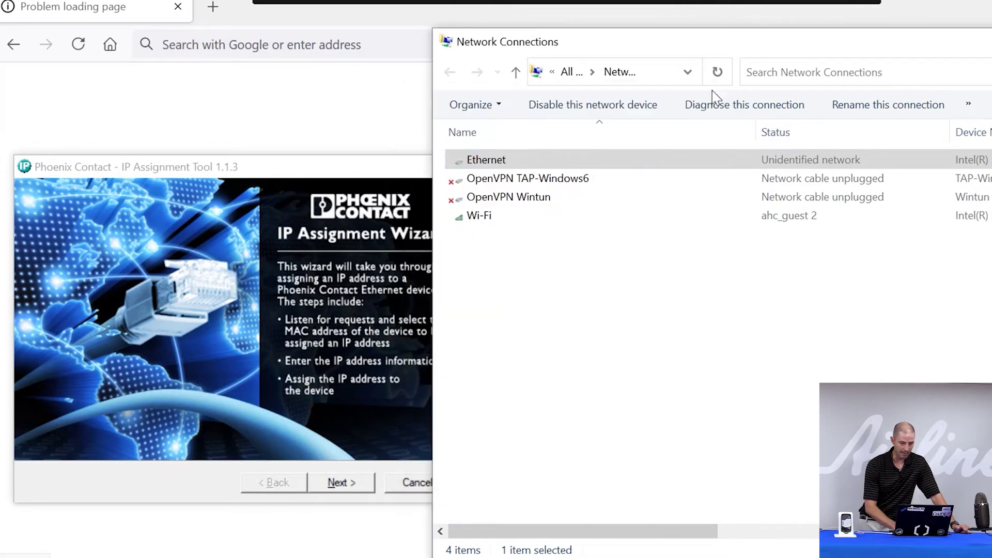
{"action": "left_click", "coordinate": [381, 103]}
- Load the radio's web manager page at 169.254.2.1 in Firefox
{"action": "left_click", "coordinate": [361, 42]}
{"action": "type", "text": "1"}
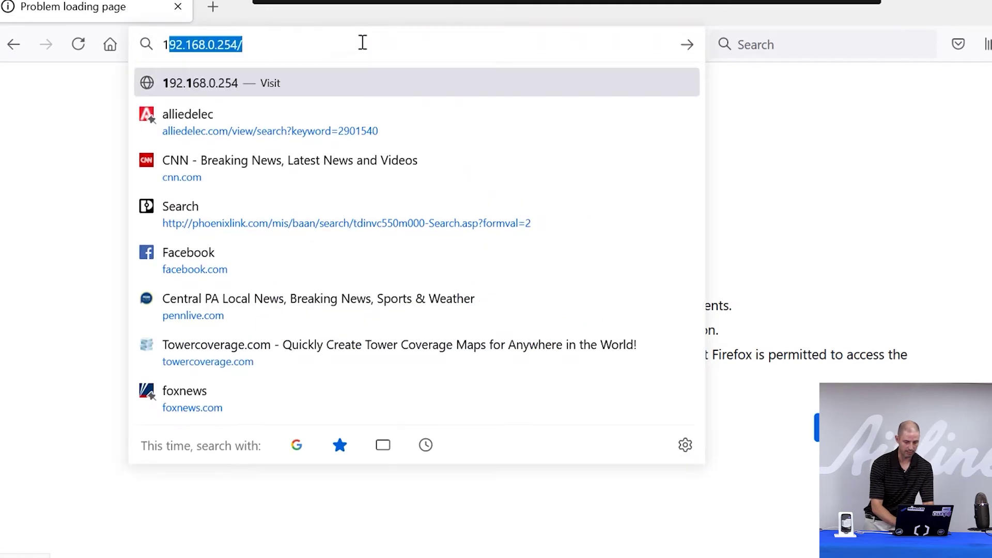
{"action": "type", "text": "69.25"}
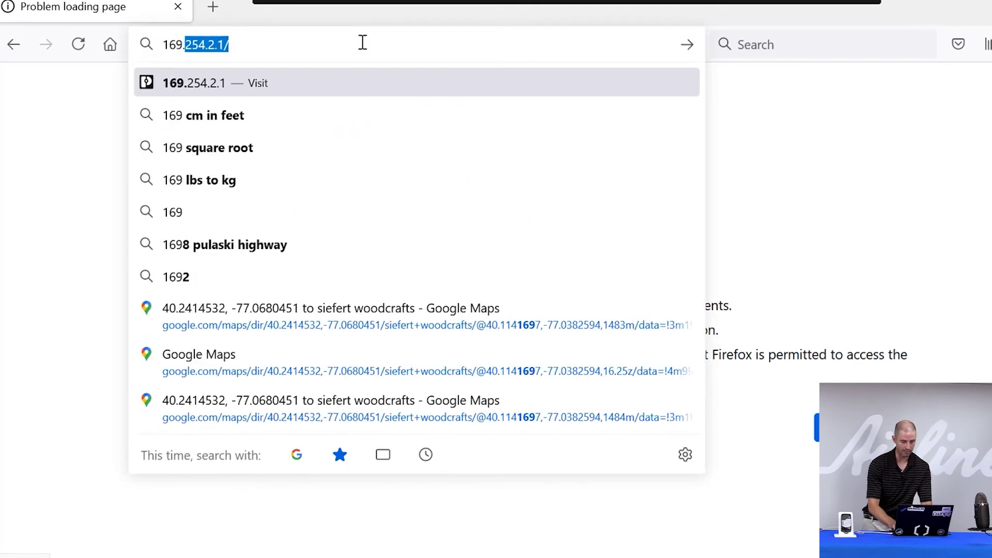
{"action": "type", "text": "4.2.1"}
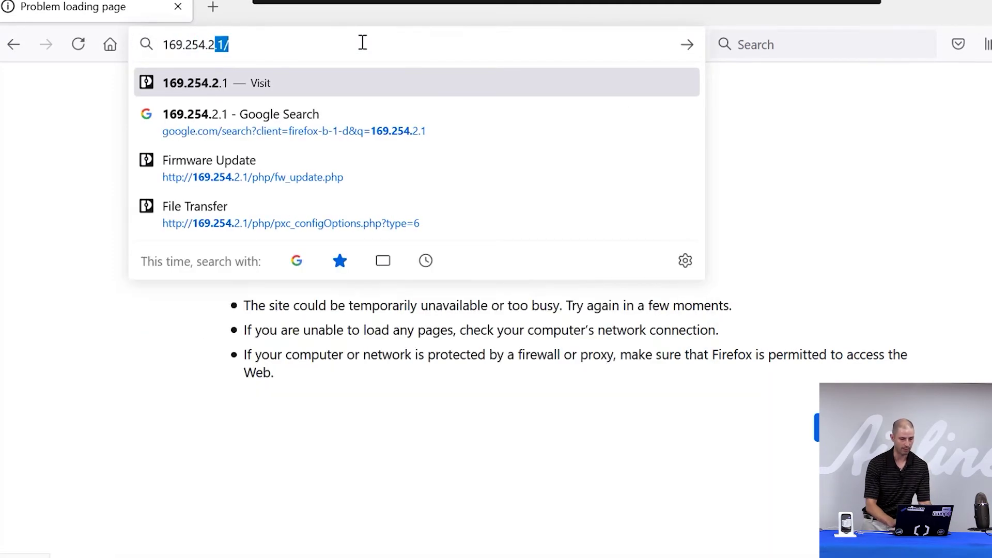
{"action": "key", "text": "Return"}
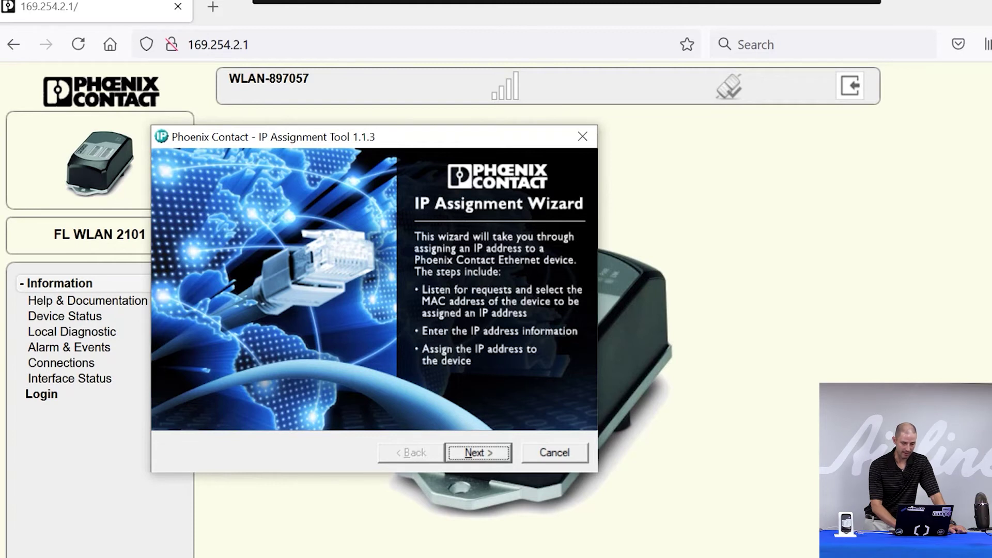
- Pick the BootP request from MAC a8:74:1d:89:70:57 and proceed to Set IP Address
{"action": "left_click", "coordinate": [484, 454]}
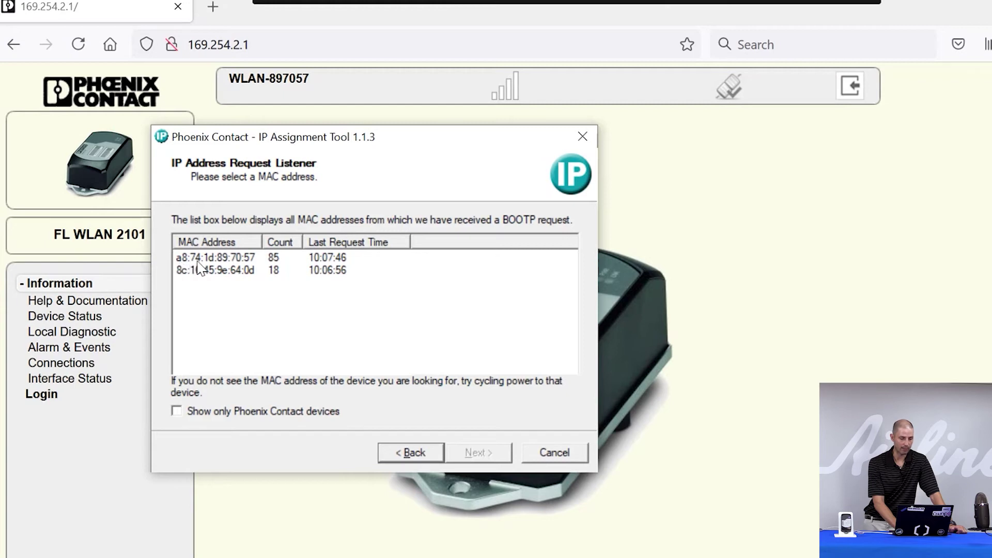
{"action": "left_click", "coordinate": [236, 258]}
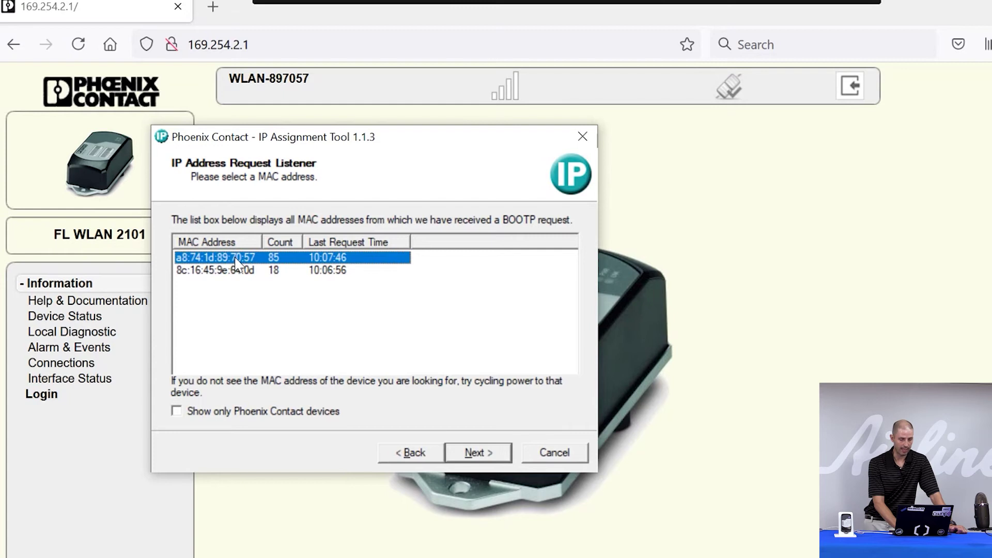
{"action": "left_click", "coordinate": [486, 461]}
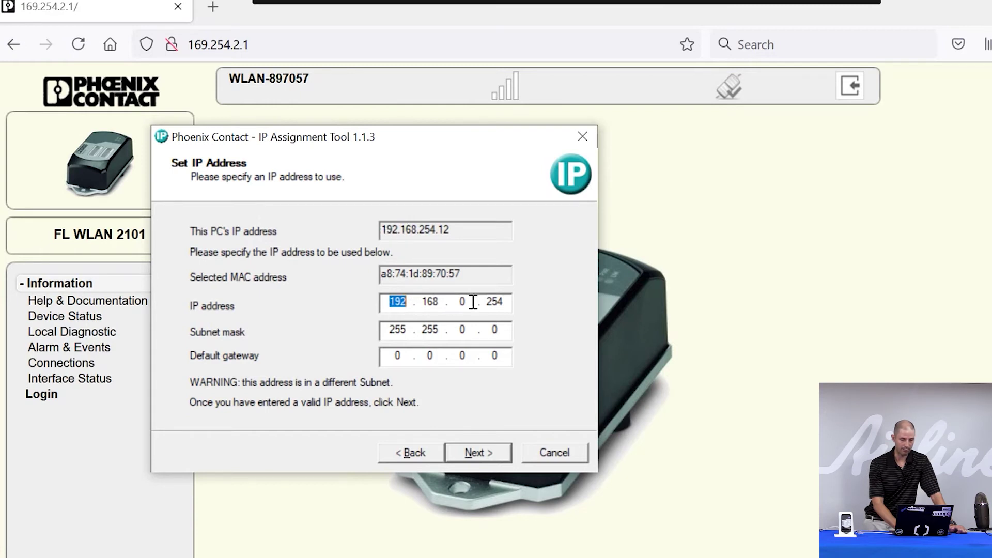
- Assign the radio 192.168.0.254 with subnet mask 255.255.255.0
{"action": "key", "text": "Tab"}
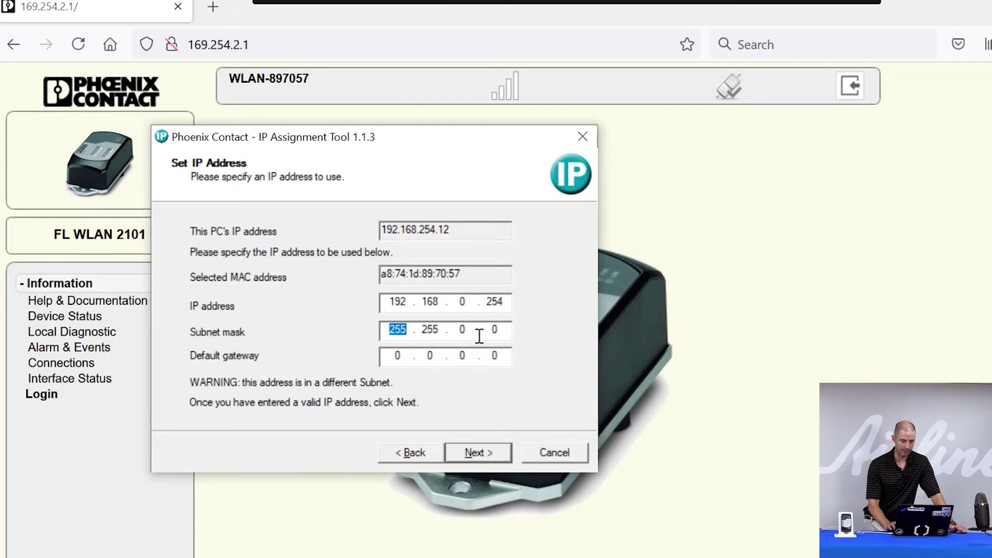
{"action": "key", "text": "Right"}
{"action": "key", "text": "Right"}
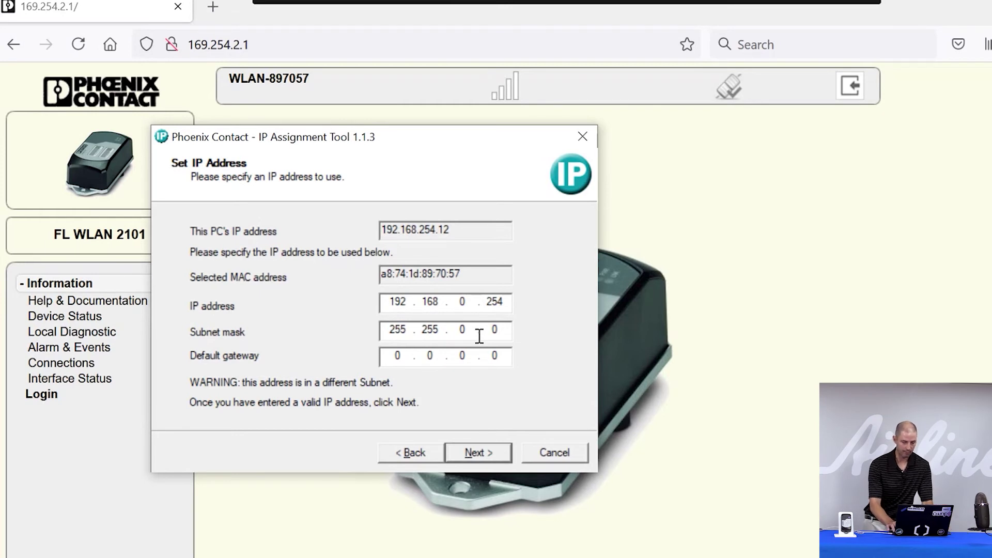
{"action": "type", "text": "2555"}
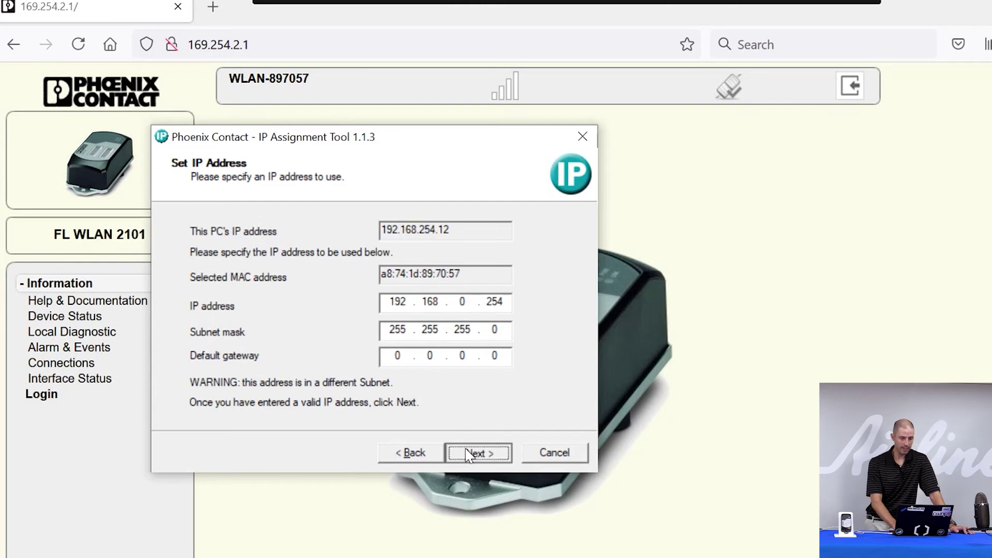
{"action": "left_click", "coordinate": [470, 452]}
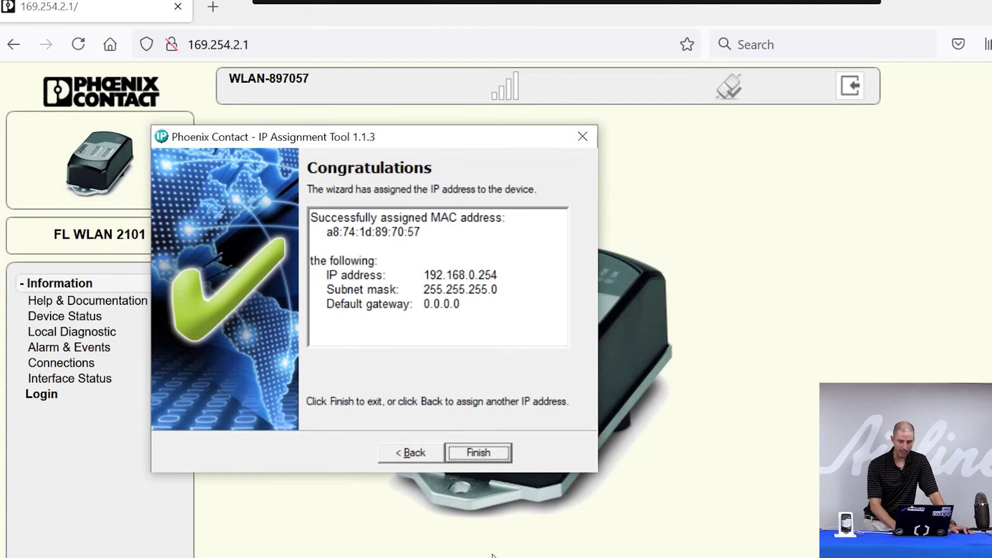
- Open the IPv4 properties of the laptop's Ethernet adapter in Network Connections
{"action": "mouse_move", "coordinate": [780, 557]}
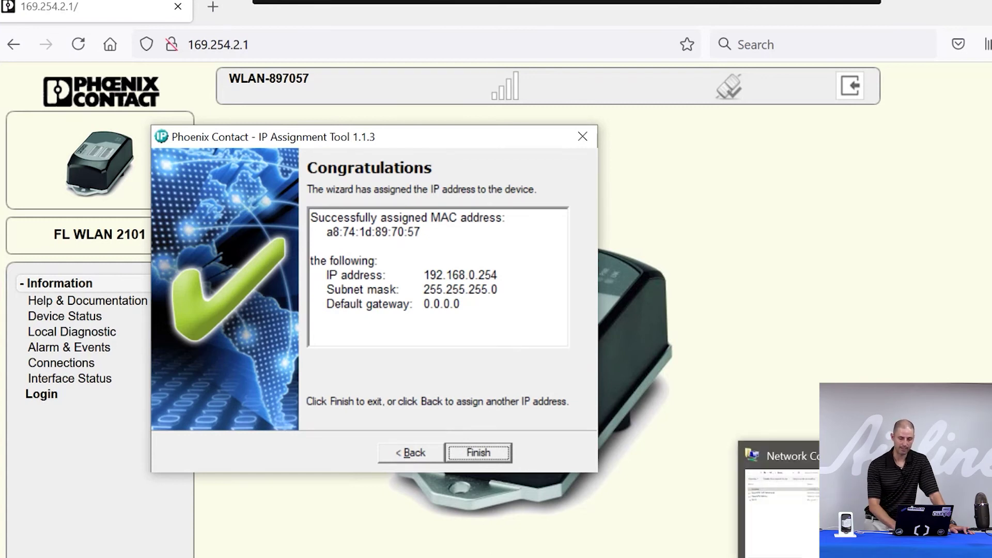
{"action": "left_click", "coordinate": [780, 491]}
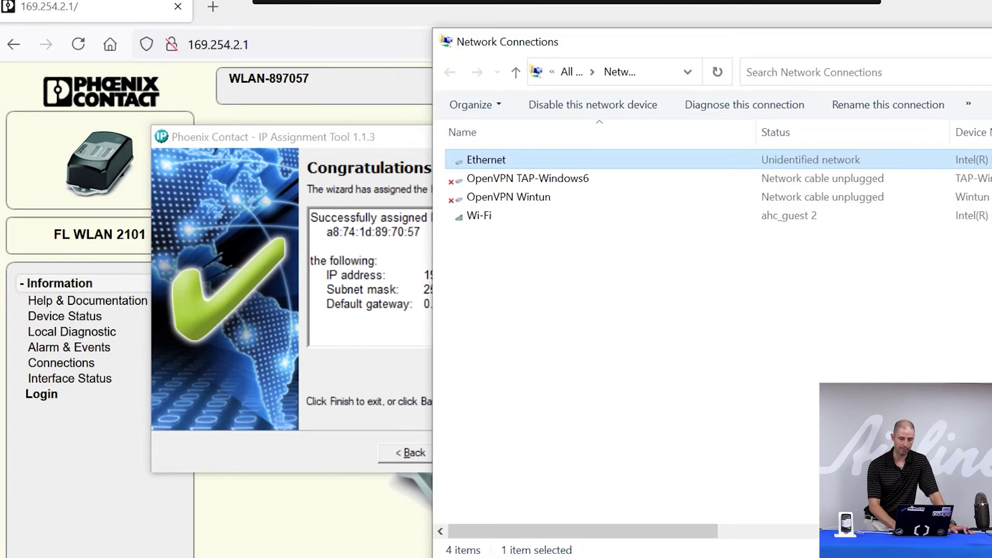
{"action": "double_click", "coordinate": [525, 164]}
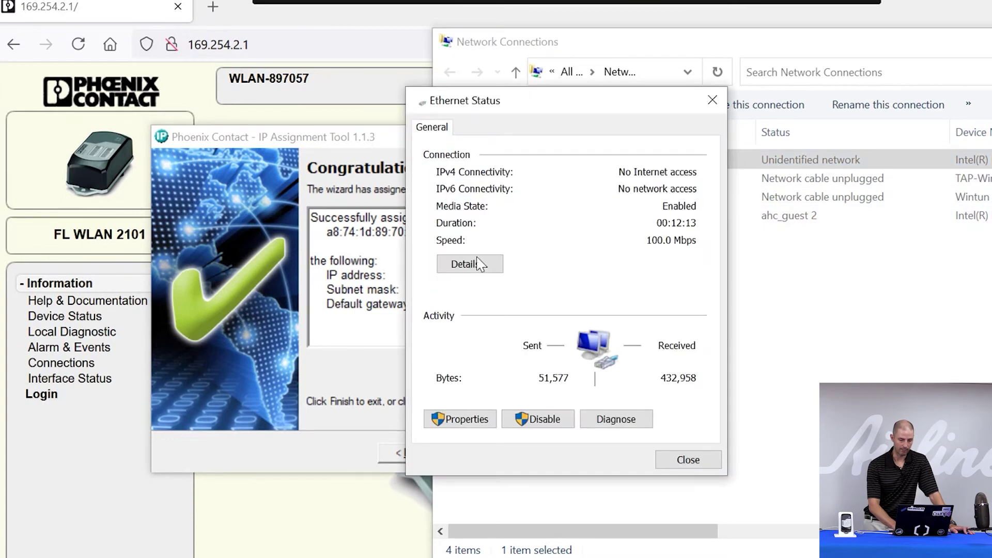
{"action": "left_click", "coordinate": [464, 421]}
{"action": "left_click", "coordinate": [549, 353]}
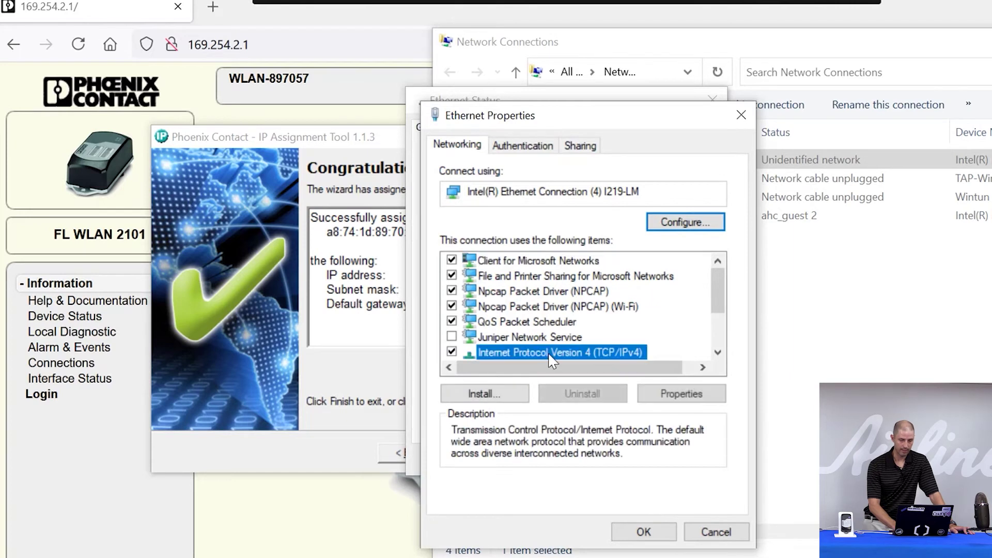
{"action": "double_click", "coordinate": [547, 352]}
- Set a static IP 192.168.0.12 with mask 255.255.255.0 and save
{"action": "left_click", "coordinate": [592, 298]}
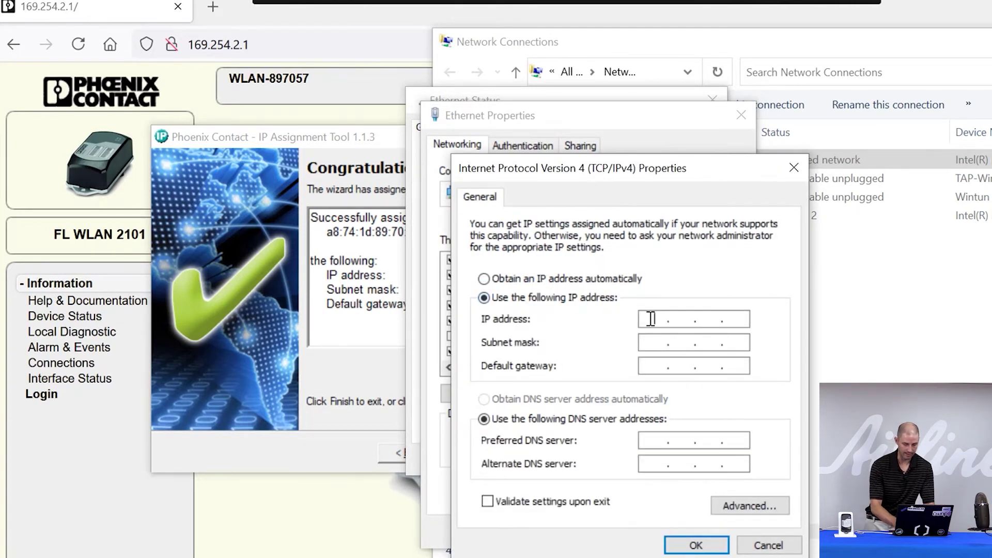
{"action": "left_click", "coordinate": [651, 319]}
{"action": "type", "text": "192 . 168 . 0 ."}
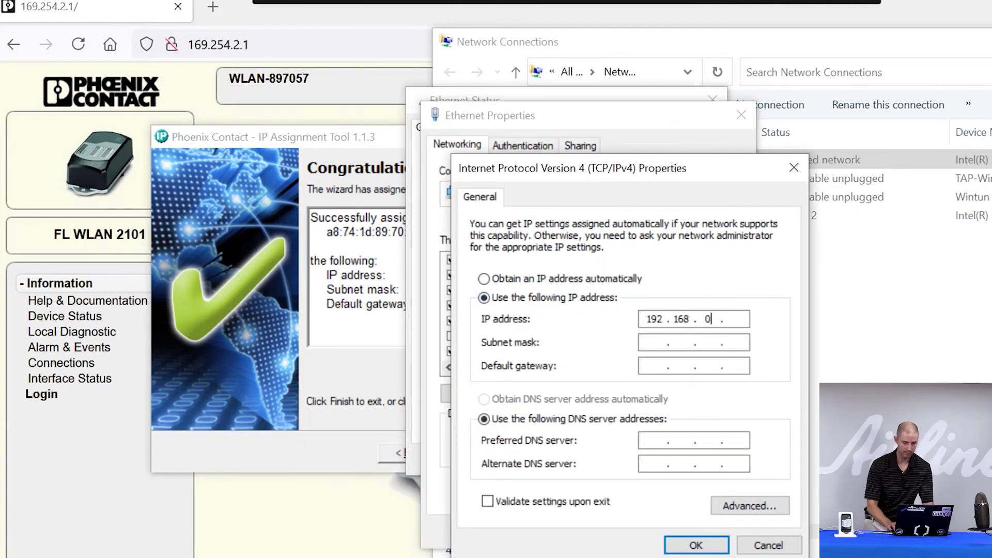
{"action": "type", "text": " 12"}
{"action": "key", "text": "Tab"}
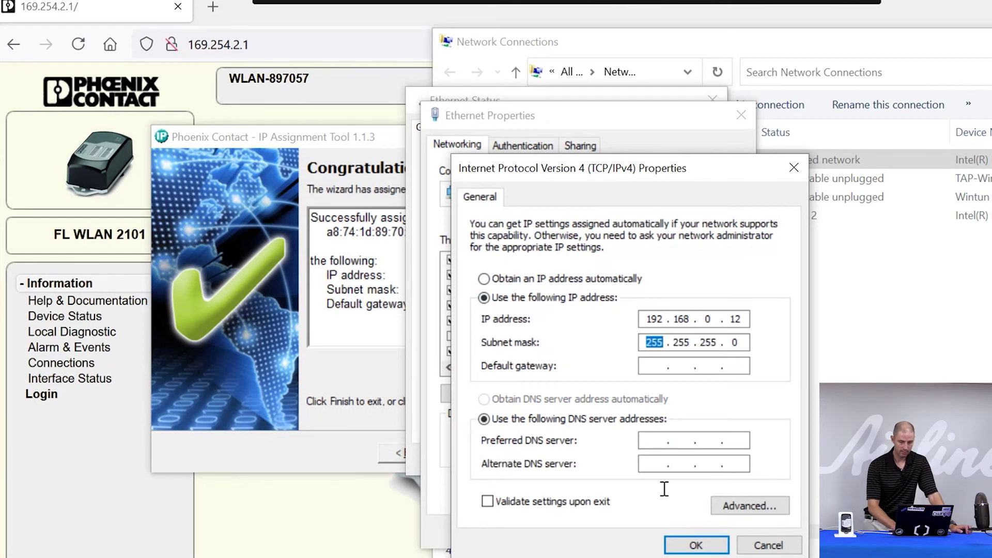
{"action": "left_click", "coordinate": [681, 547]}
{"action": "left_click", "coordinate": [643, 532]}
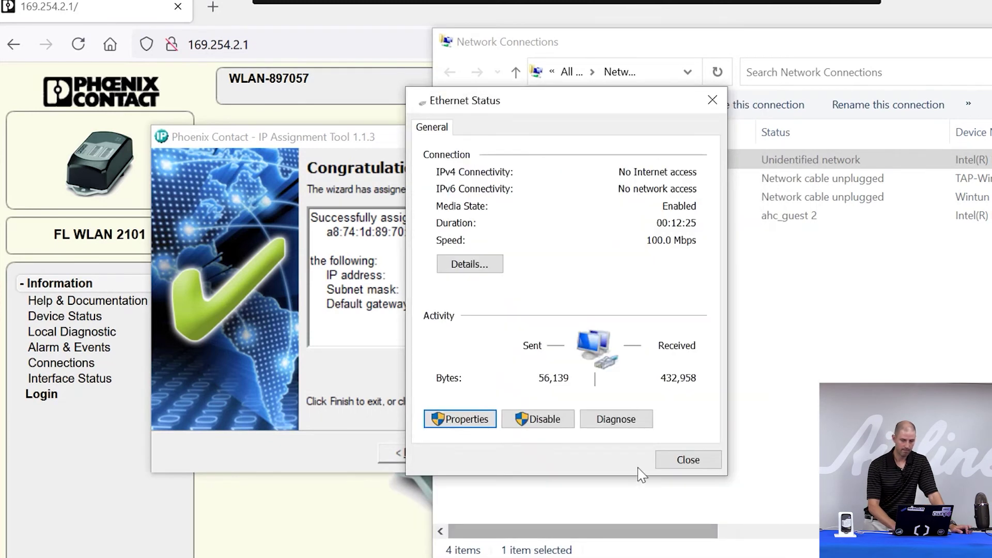
{"action": "left_click", "coordinate": [660, 461]}
- Load the radio's web manager at its new address 192.168.0.254
{"action": "left_click", "coordinate": [337, 44]}
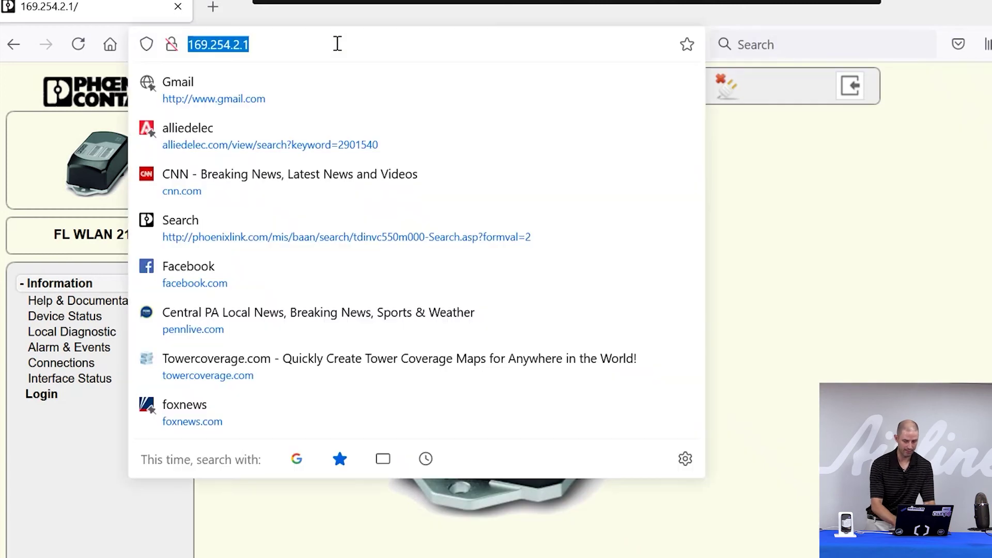
{"action": "type", "text": "192.168.0."}
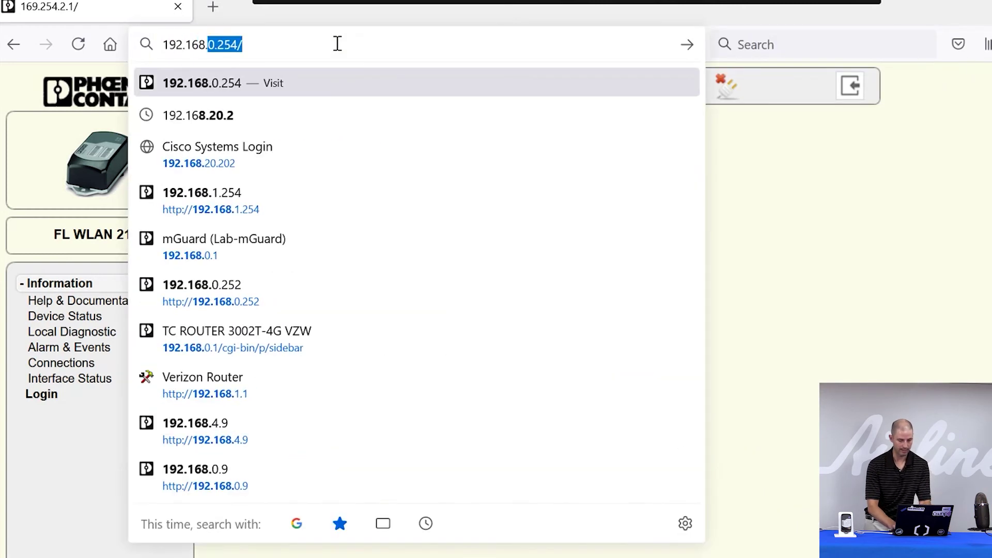
{"action": "type", "text": "254"}
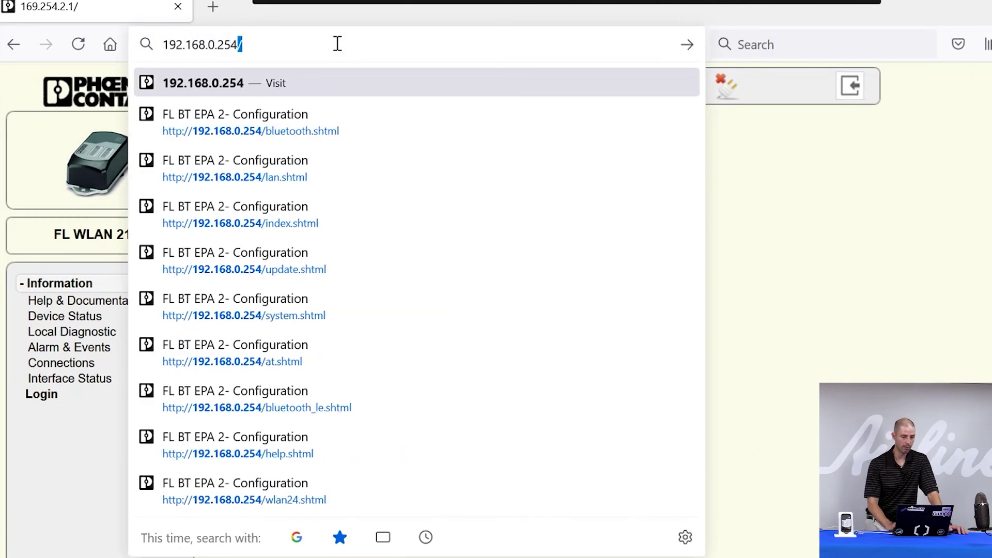
{"action": "key", "text": "Return"}
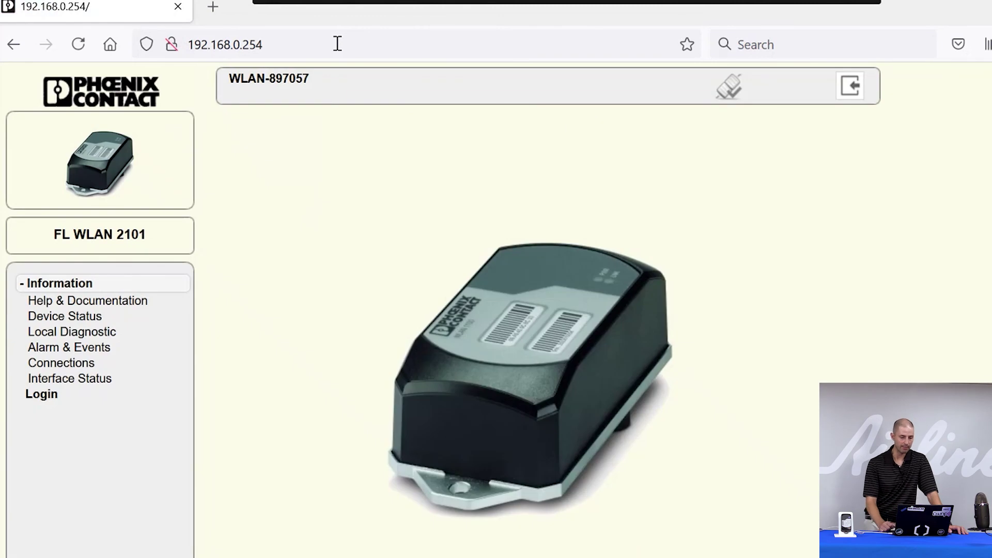